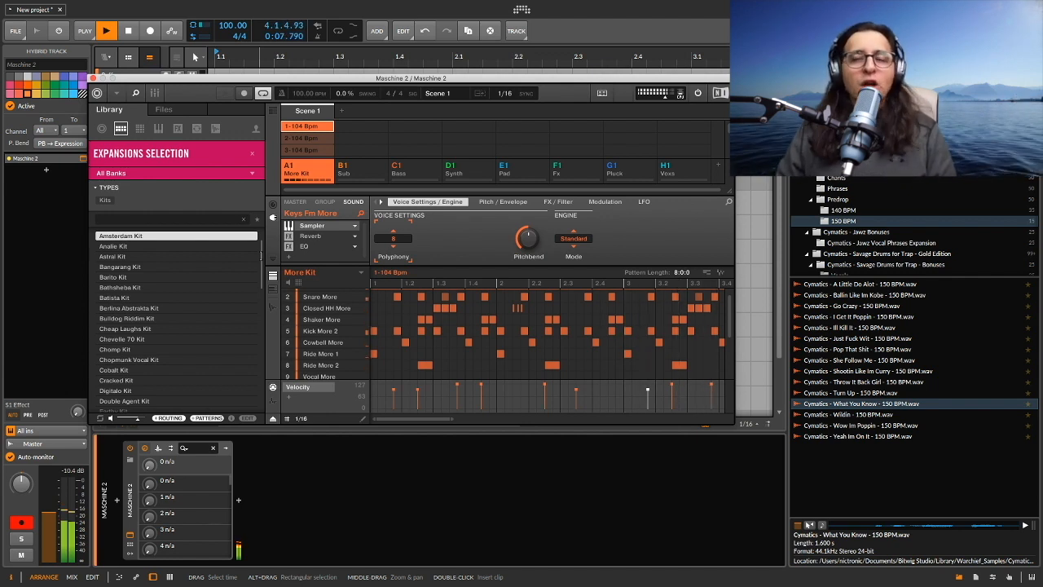
- Stop playback, delete the sounds from Ride More 1 through Bass C More in More Kit, and play the remaining pattern
key("space")
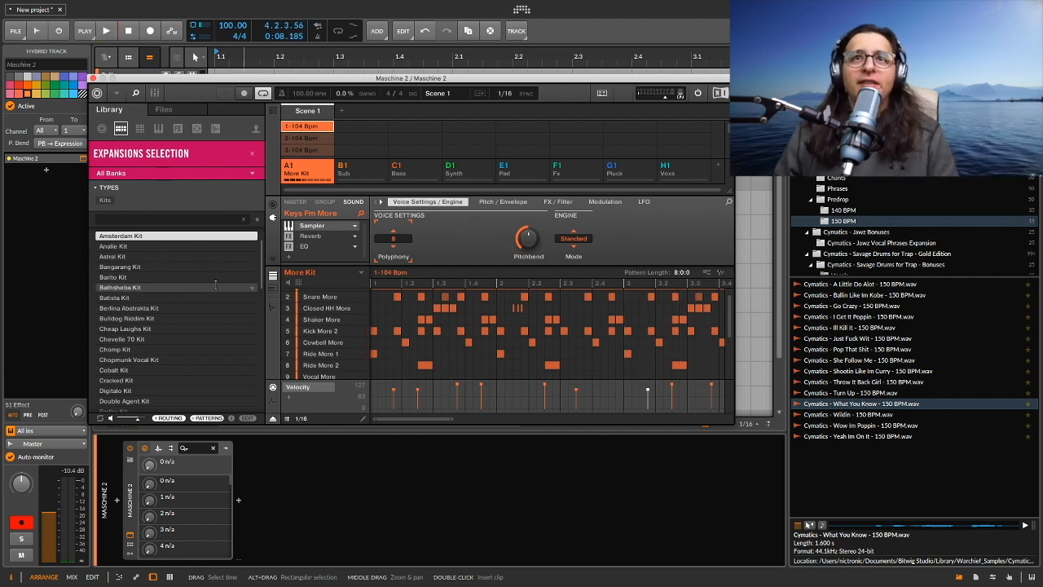
left_click_drag(265, 79, 500, 101)
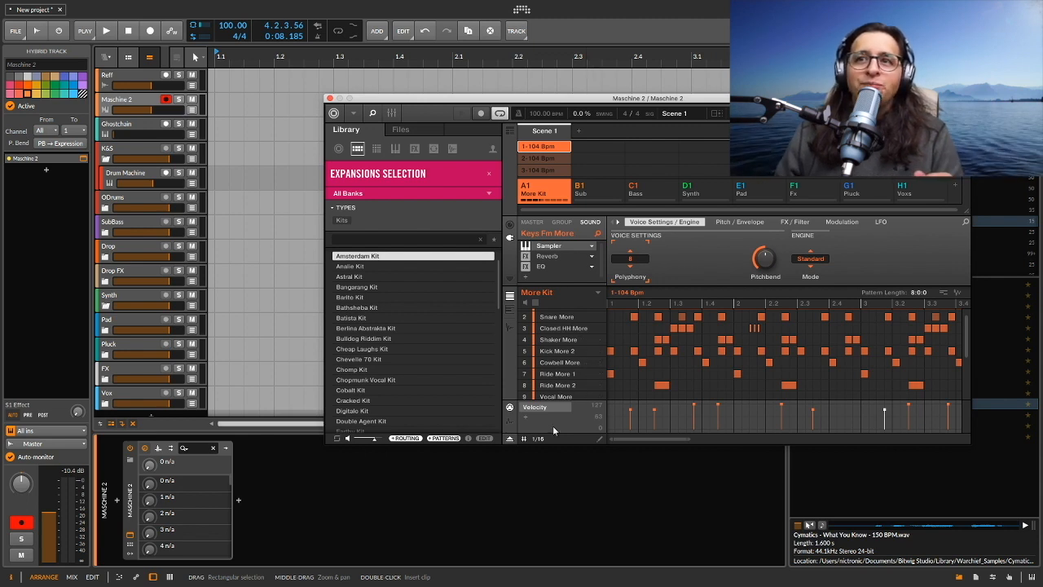
left_click(562, 373)
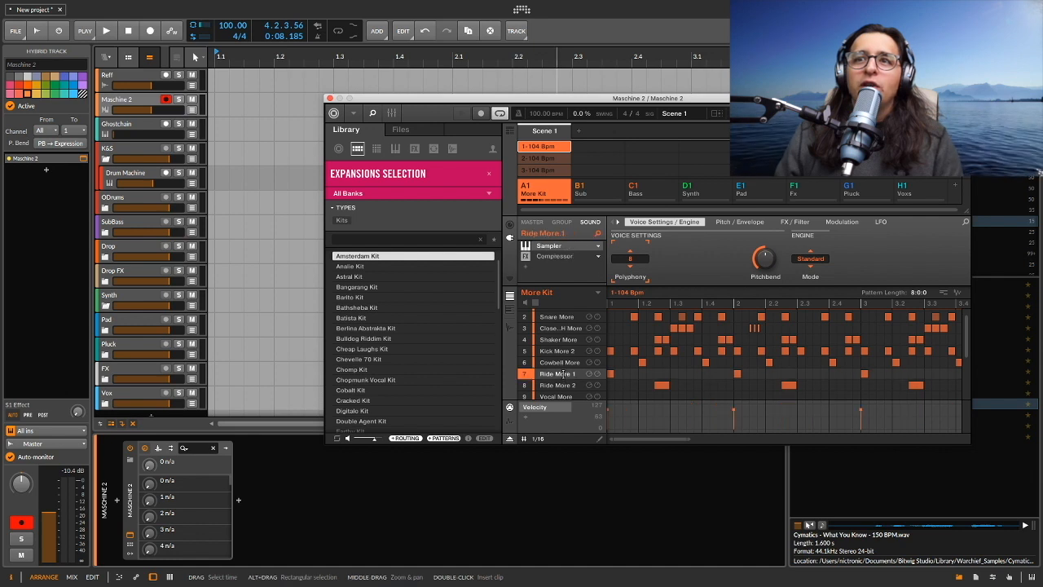
scroll(573, 375, "down", 3)
scroll(573, 375, "down", 1)
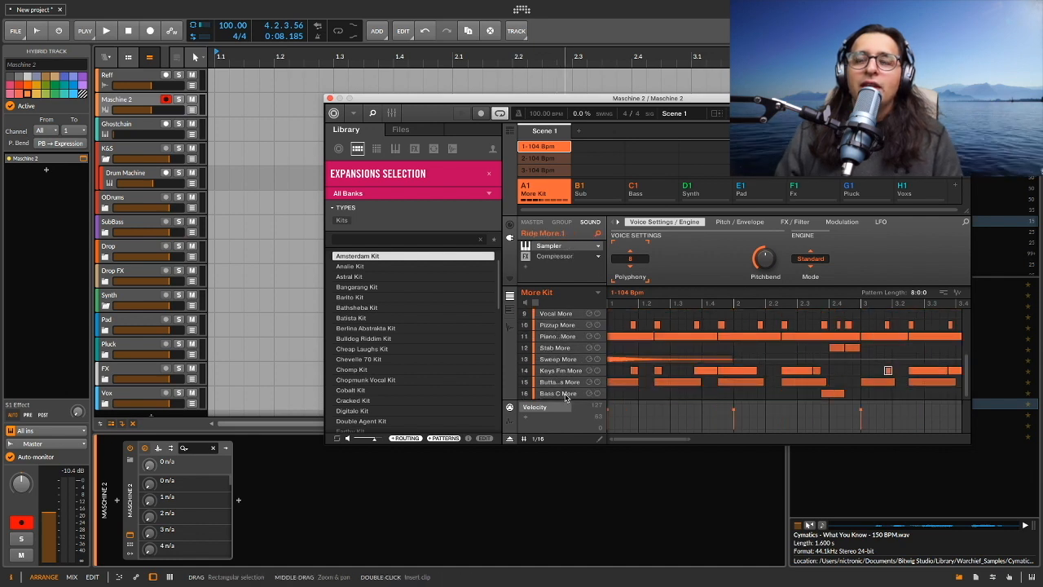
left_click(565, 397, "shift")
key("Delete")
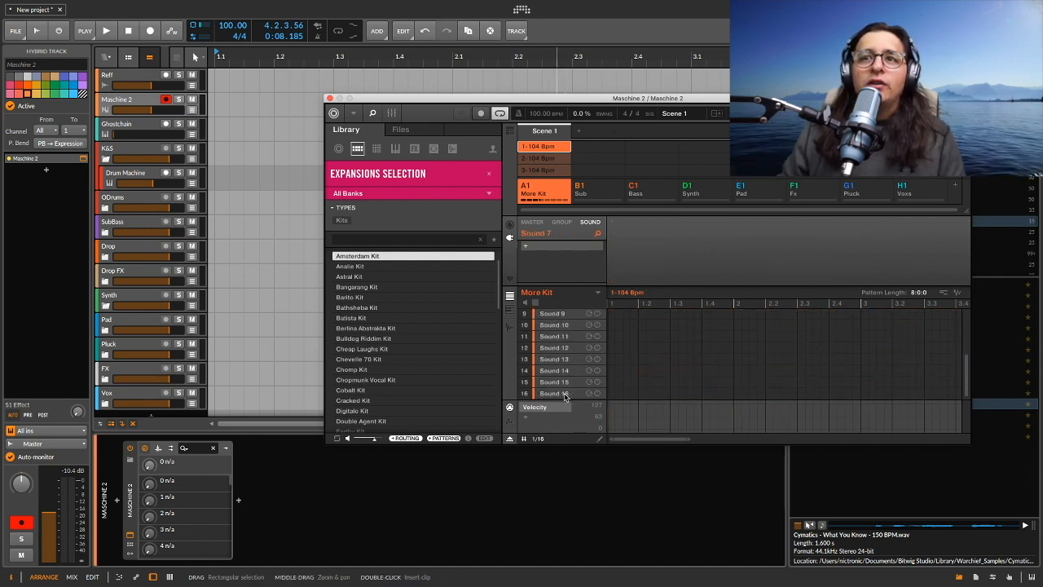
scroll(609, 353, "up", 4)
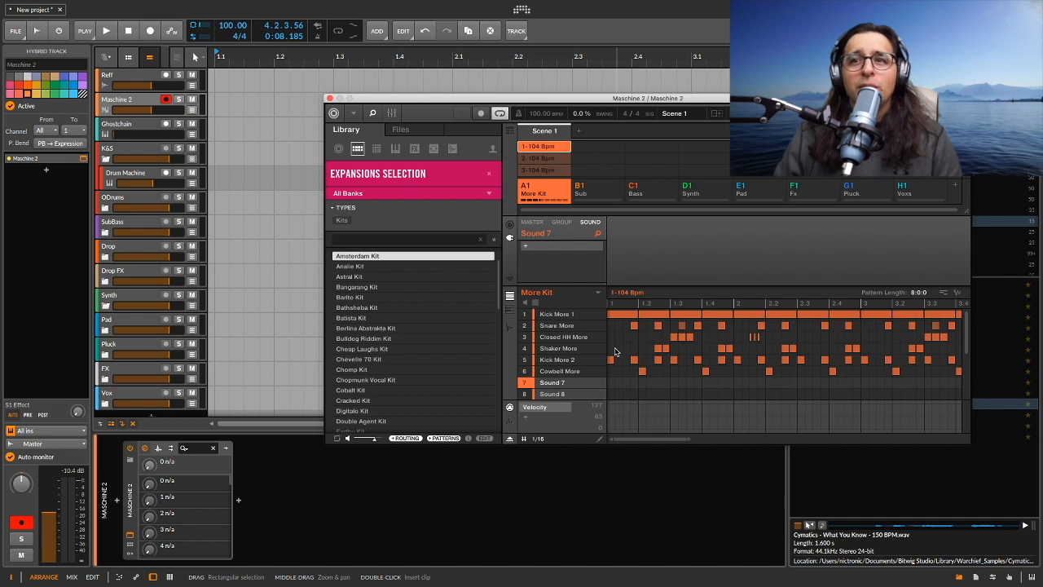
key("space")
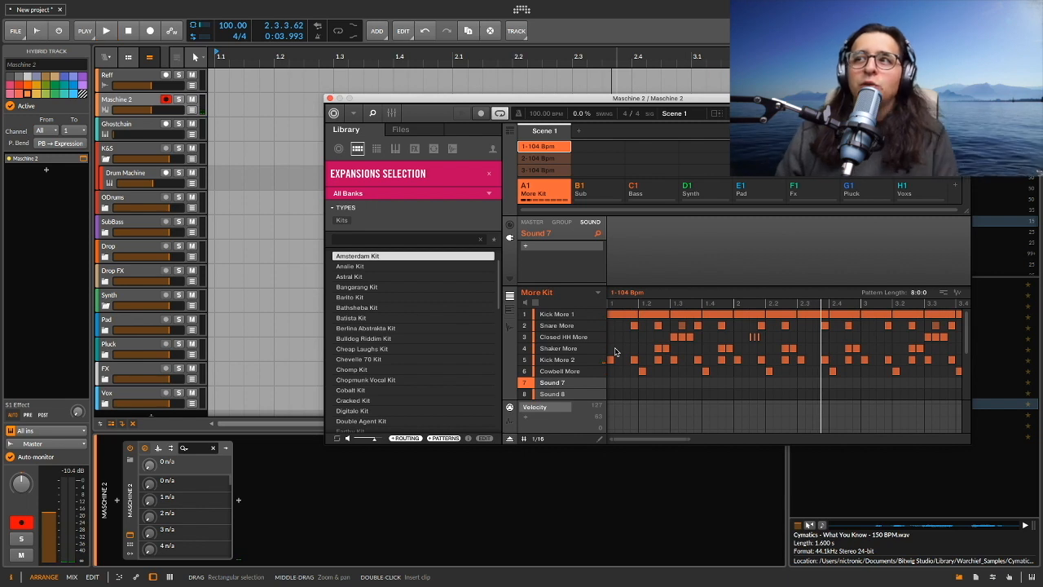
- Select the Drum Machine track under K&S and set More Kit's Group MIDI Batch Setup to Sounds to MIDI Notes
left_click(132, 173)
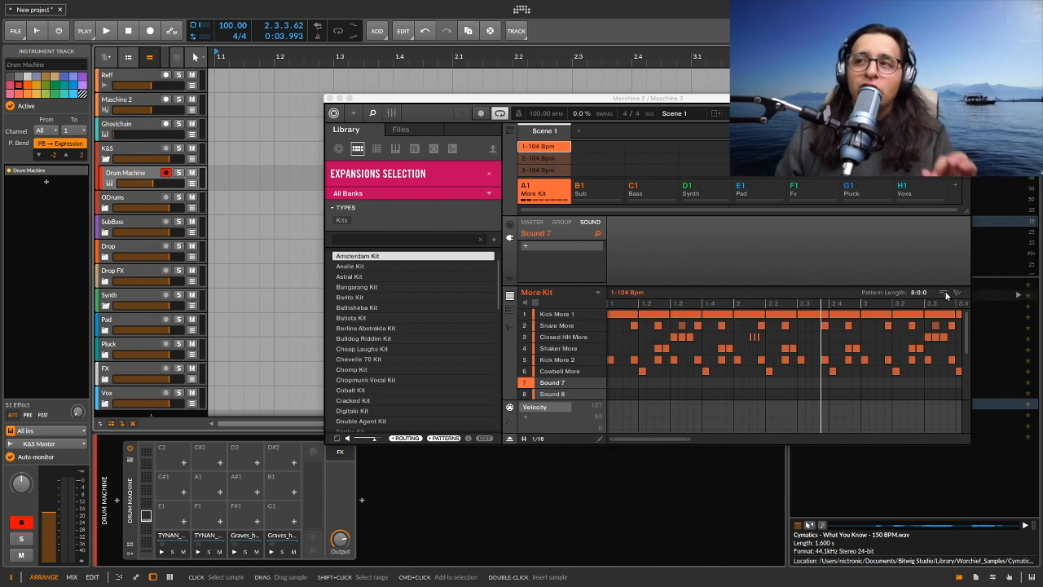
left_click(550, 187)
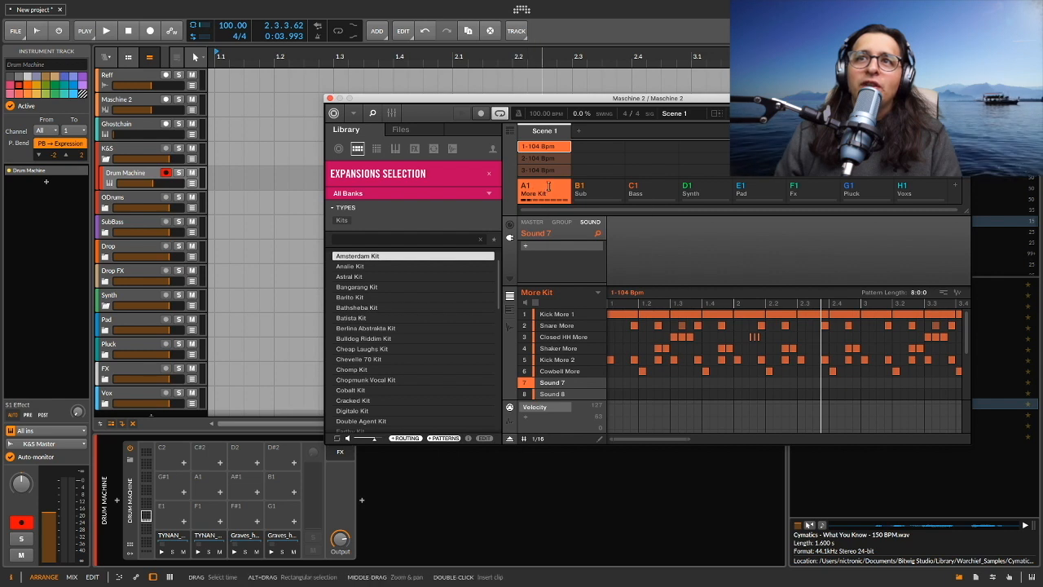
right_click(550, 187)
mouse_move(608, 265)
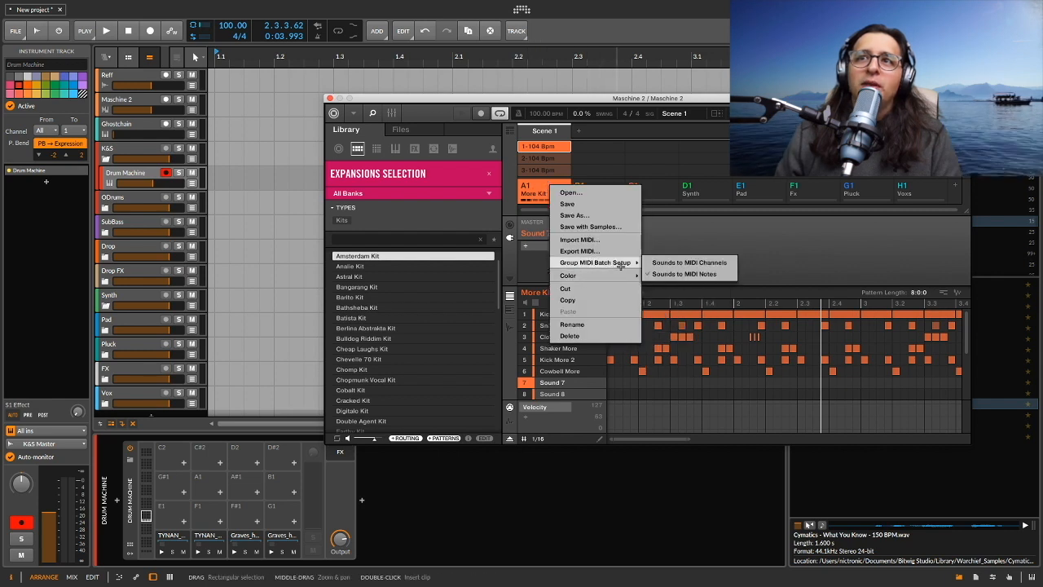
left_click(708, 275)
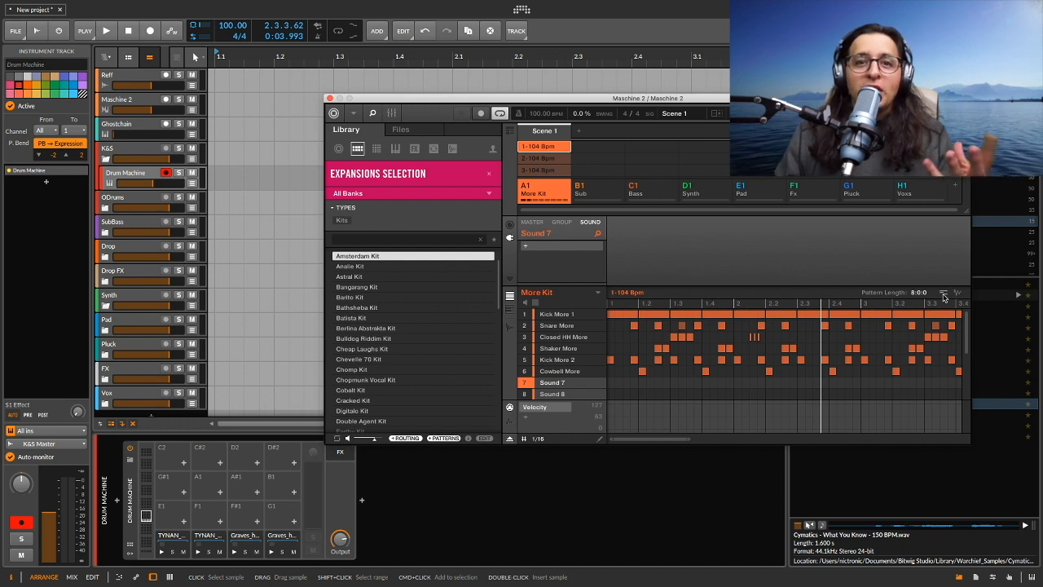
- Place More Kit's 1-104 Bpm pattern at the start of the K&S Drum Machine track and show its notes in an enlarged editor
left_click_drag(943, 295, 214, 181)
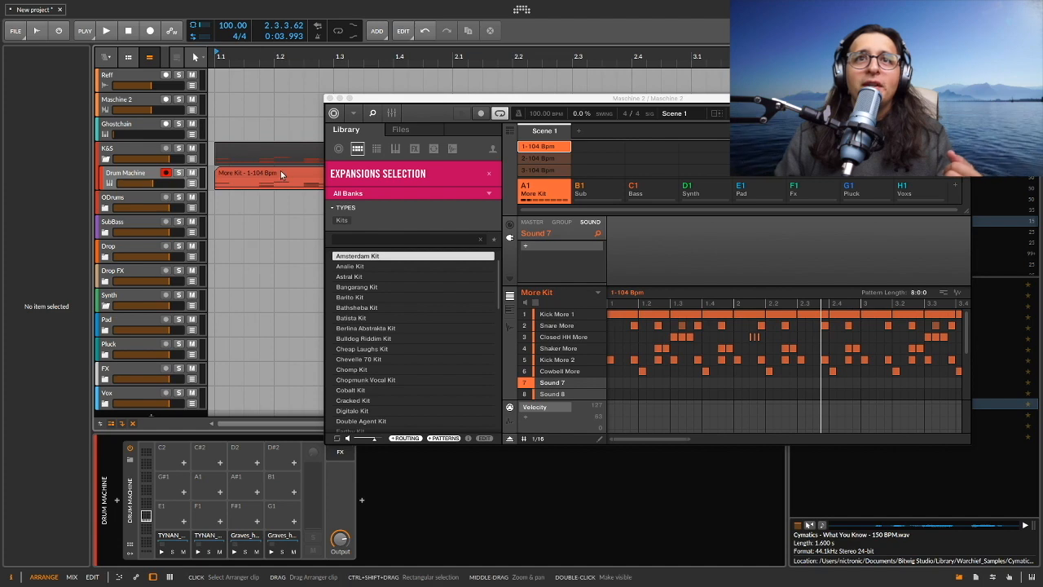
double_click(278, 176)
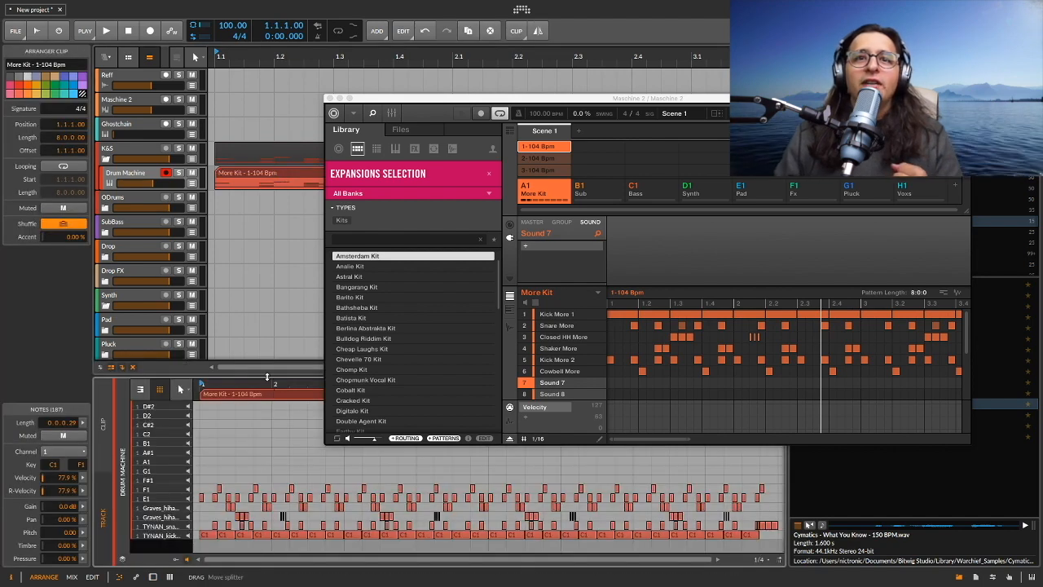
left_click_drag(269, 376, 267, 269)
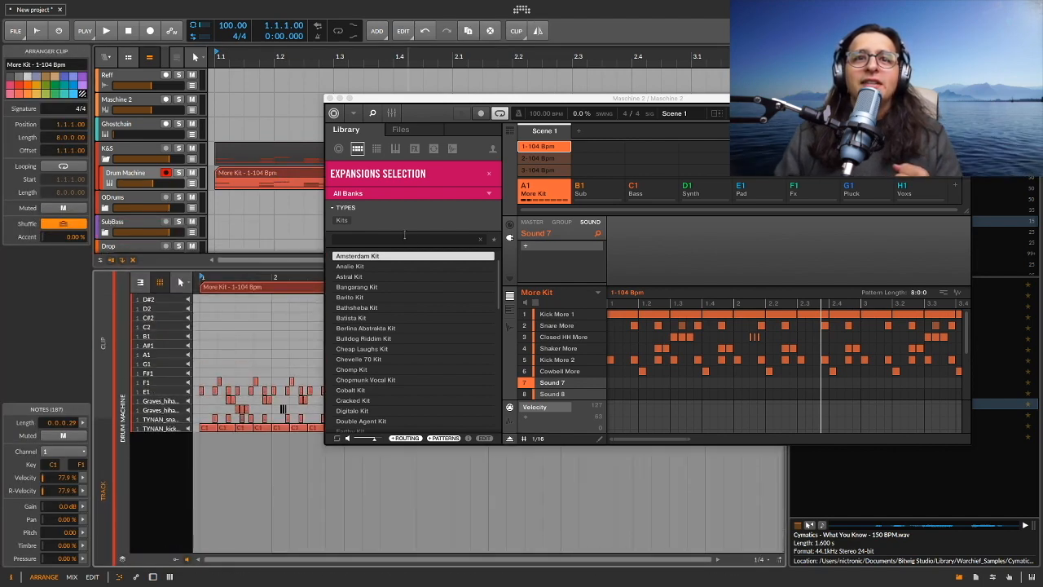
left_click_drag(396, 104, 676, 102)
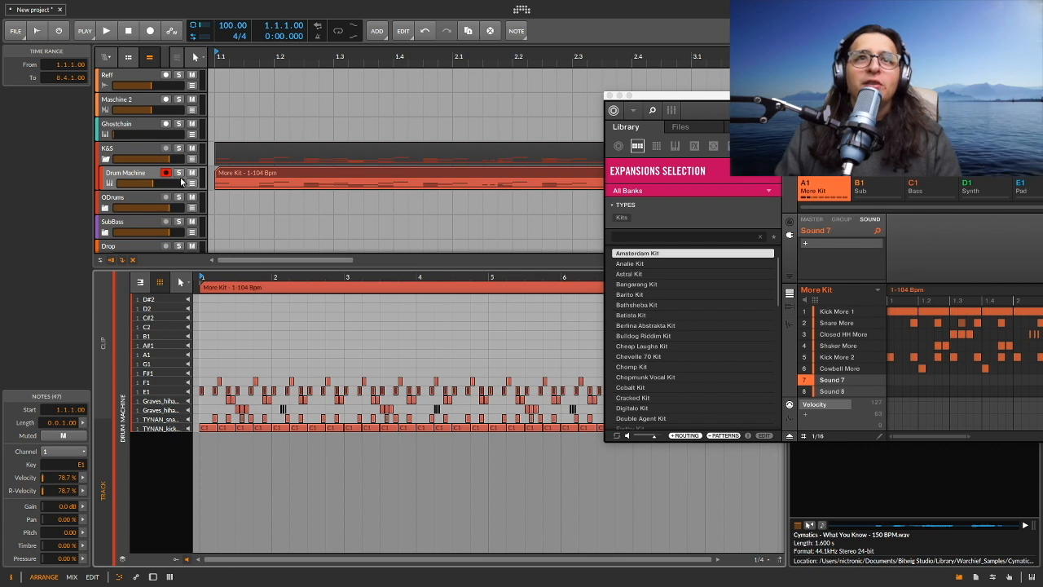
- Audition the More Kit clip with the Drum Machine track soloed, and clear the solo
left_click(179, 173)
key("space")
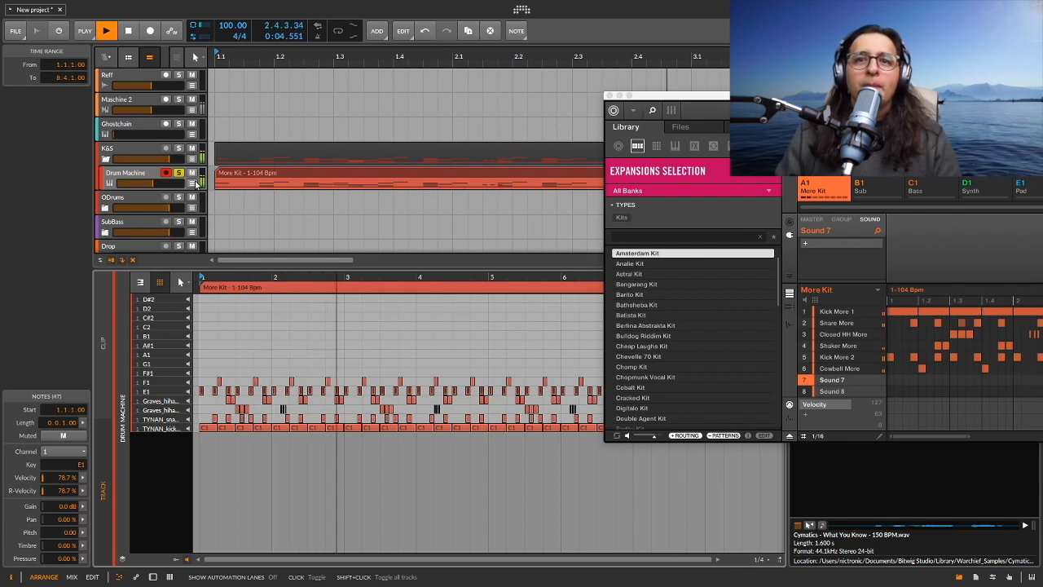
key("space")
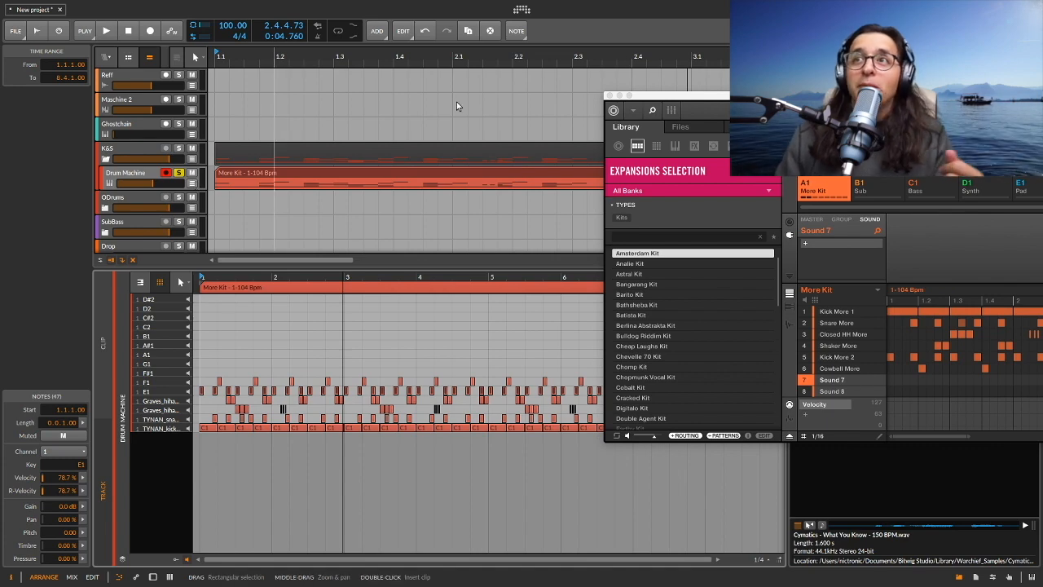
left_click_drag(720, 93, 535, 106)
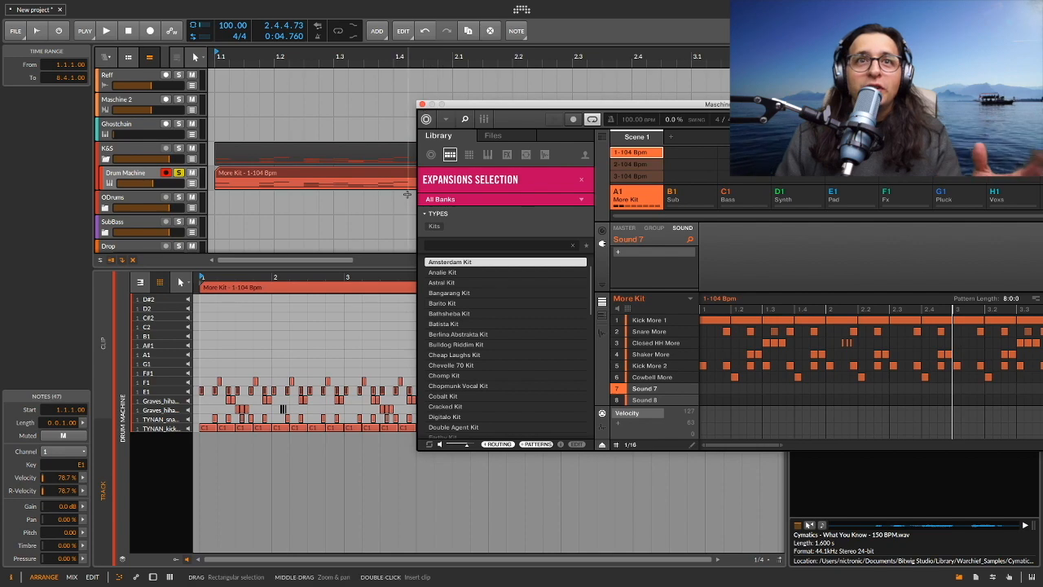
left_click(183, 102)
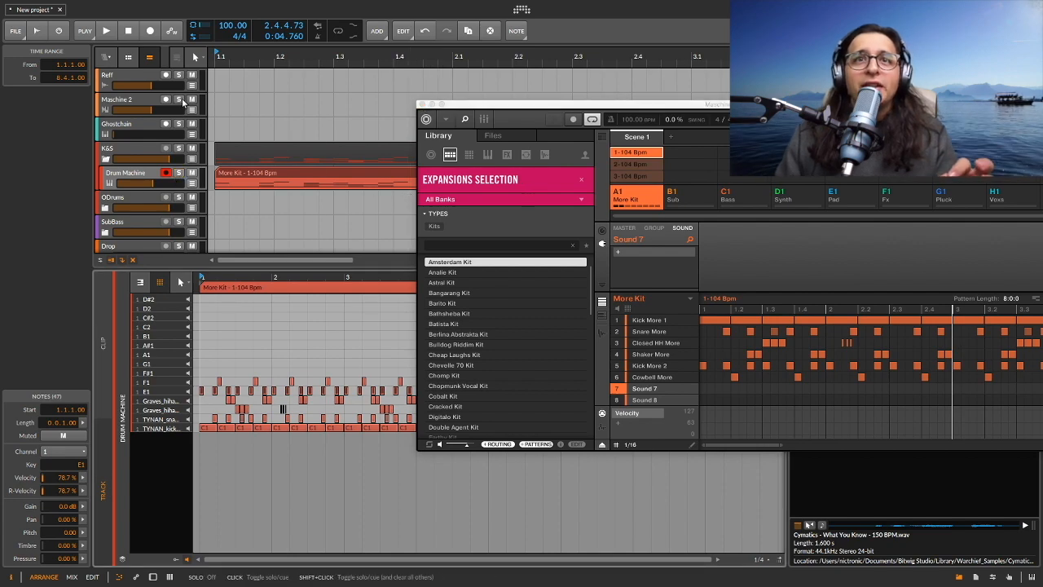
- Set More Kit's Group MIDI Batch Setup to Sounds to MIDI Channels
left_click_drag(505, 104, 256, 85)
right_click(378, 177)
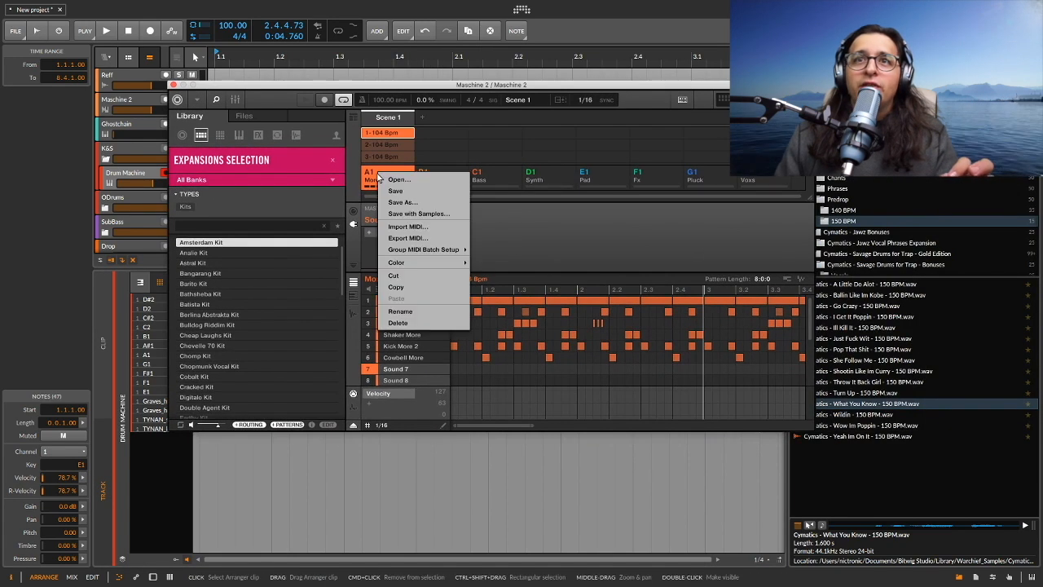
mouse_move(449, 251)
left_click(522, 250)
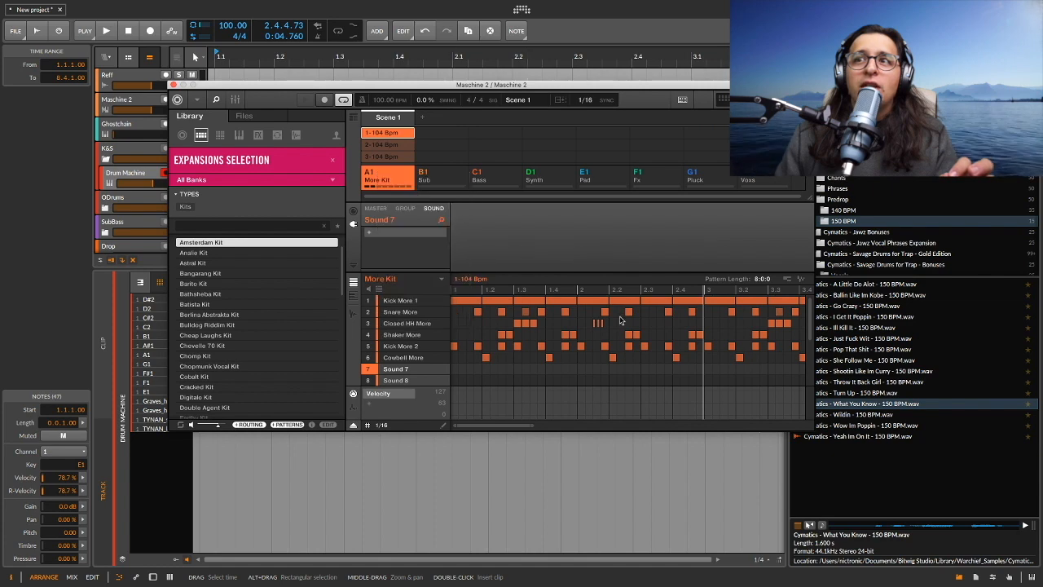
- Place the 1-104 Bpm pattern at the start of the ODrums group as a separate track for each drum sound
left_click_drag(522, 85, 692, 84)
left_click_drag(958, 278, 219, 199)
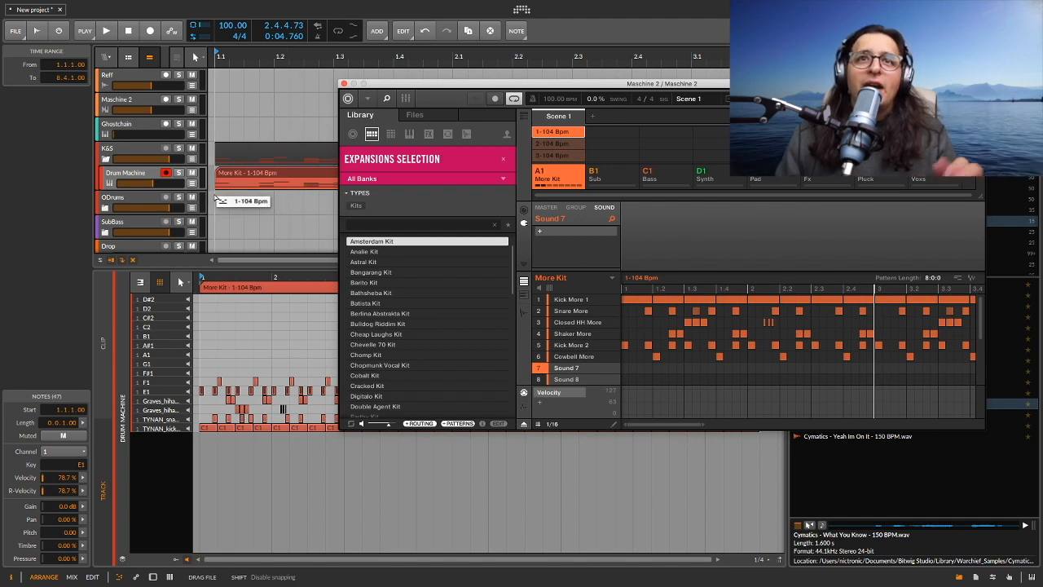
left_click_drag(219, 199, 213, 193)
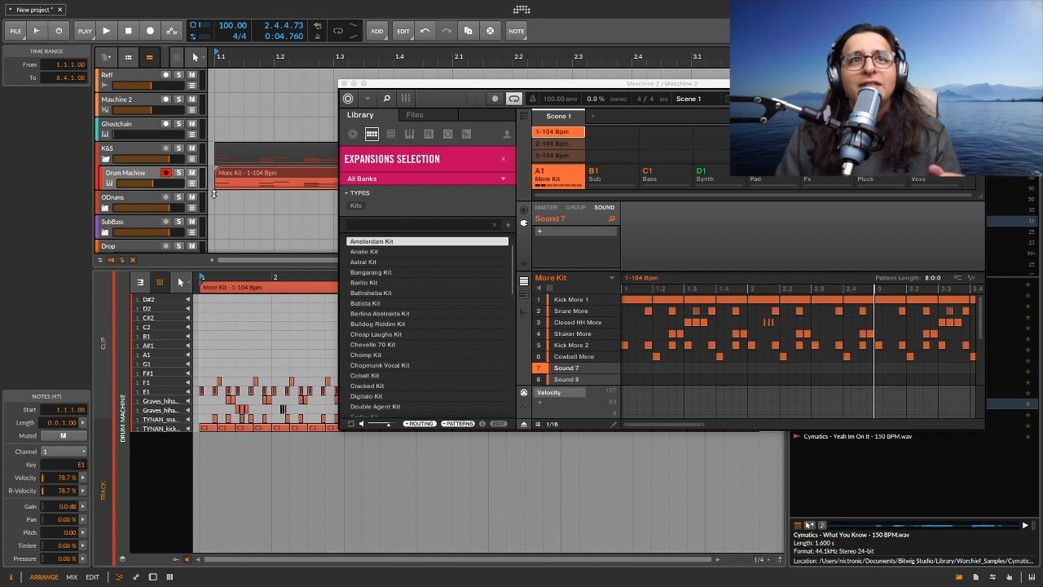
left_click(147, 198)
scroll(175, 189, "down", 2)
left_click_drag(408, 84, 569, 90)
scroll(283, 192, "down", 1)
scroll(283, 192, "down", 2)
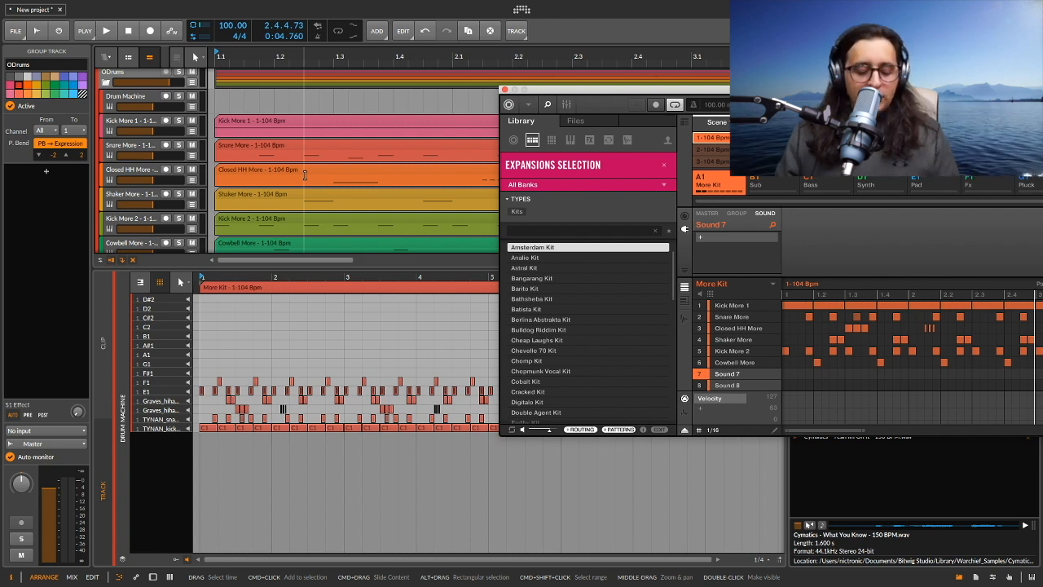
- Undo the last pattern import and set More Kit's Group MIDI Batch Setup back to Sounds to MIDI Notes
key("super+z")
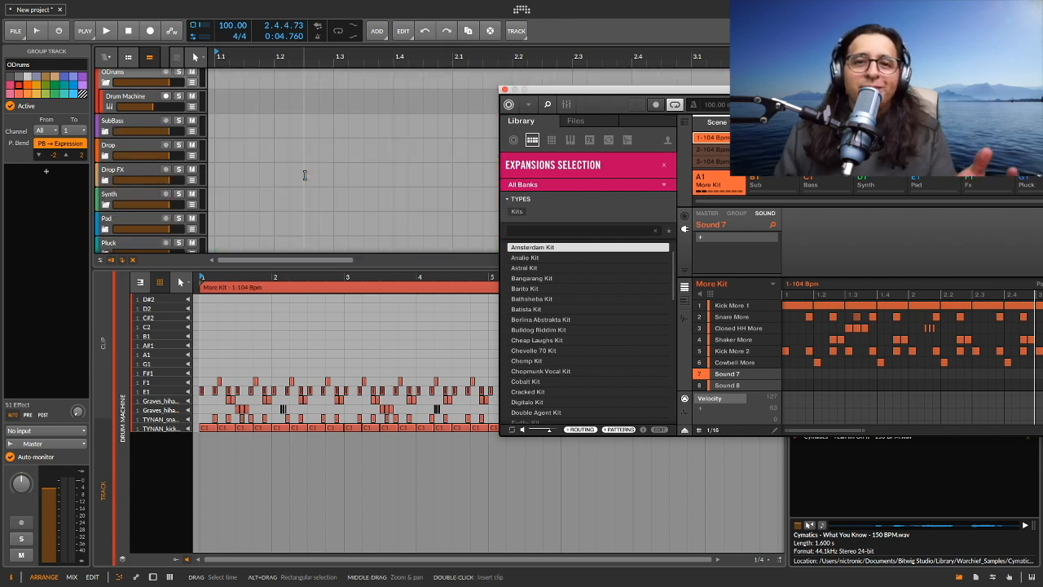
right_click(721, 179)
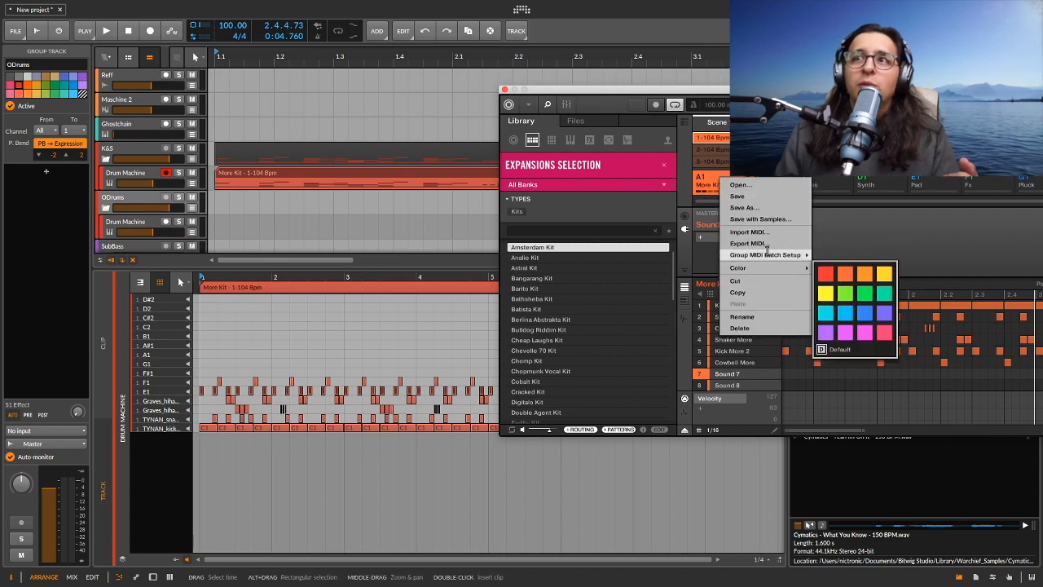
mouse_move(795, 254)
left_click(850, 266)
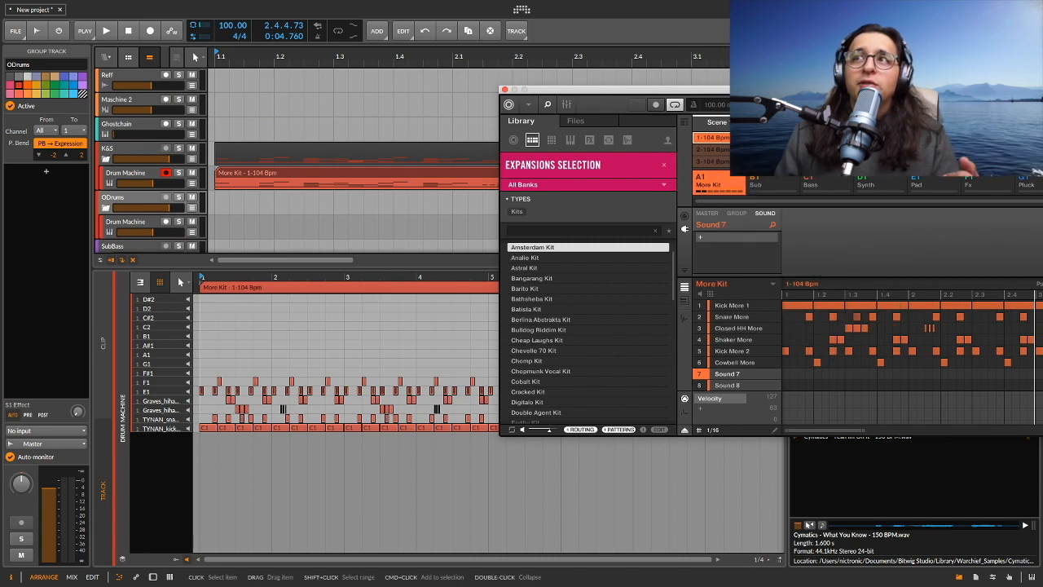
- Load the Bowed Strings instrument 5 Violina's into Sound 7 and switch the pattern editor to keyboard view
left_click_drag(611, 89, 373, 63)
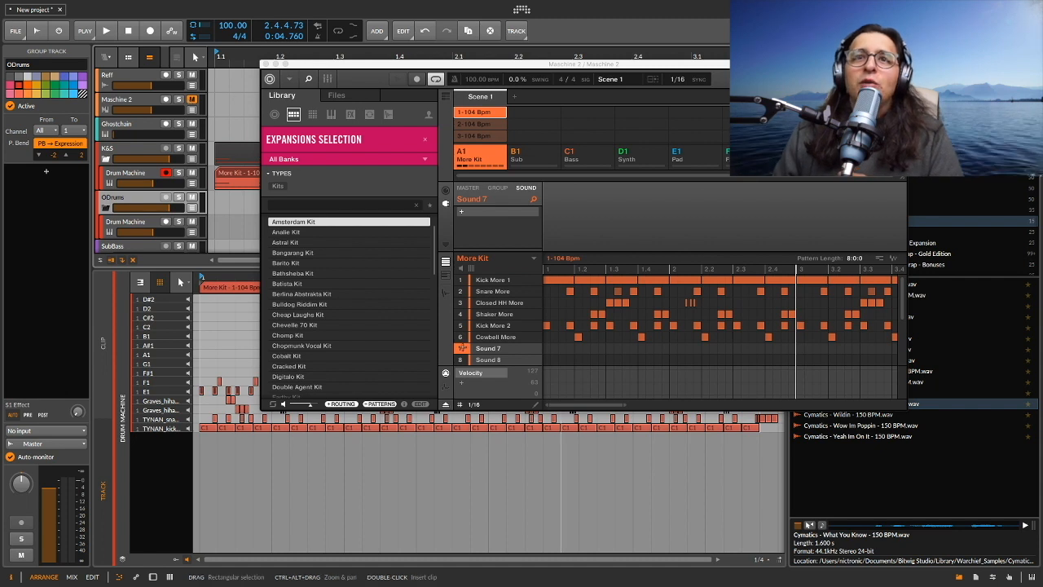
left_click(388, 114)
left_click(331, 114)
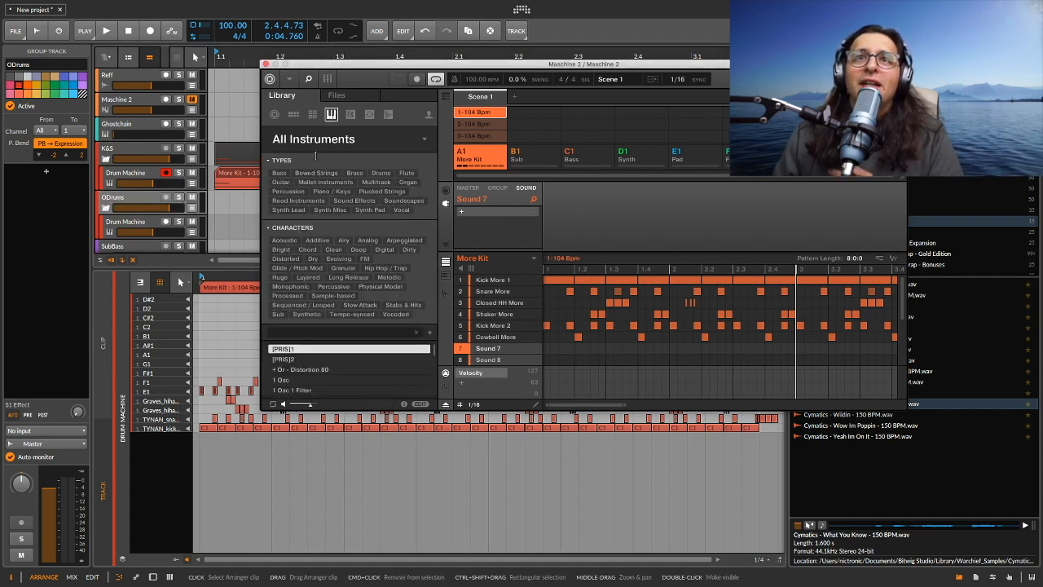
left_click(304, 174)
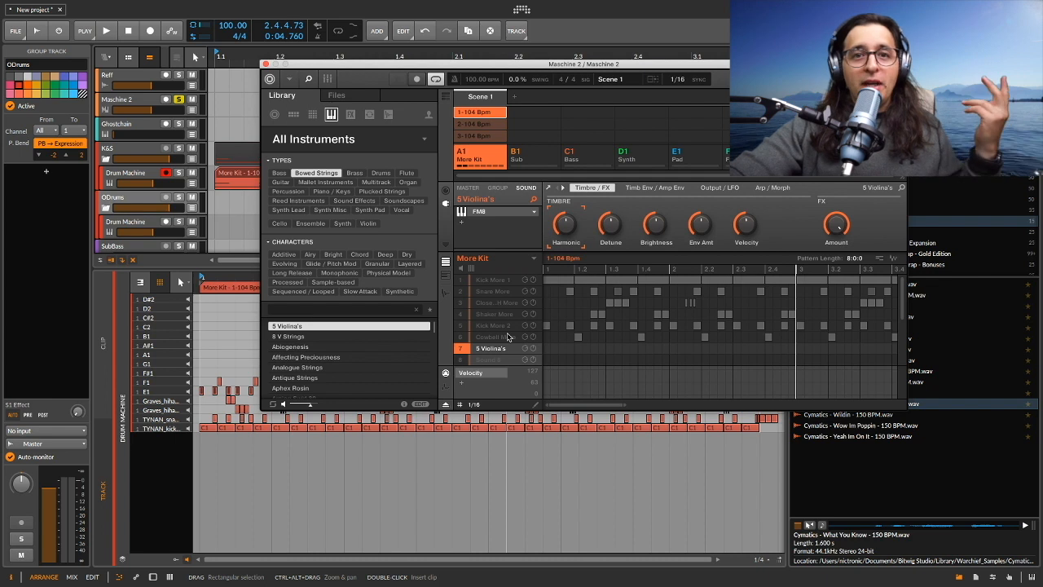
key("k")
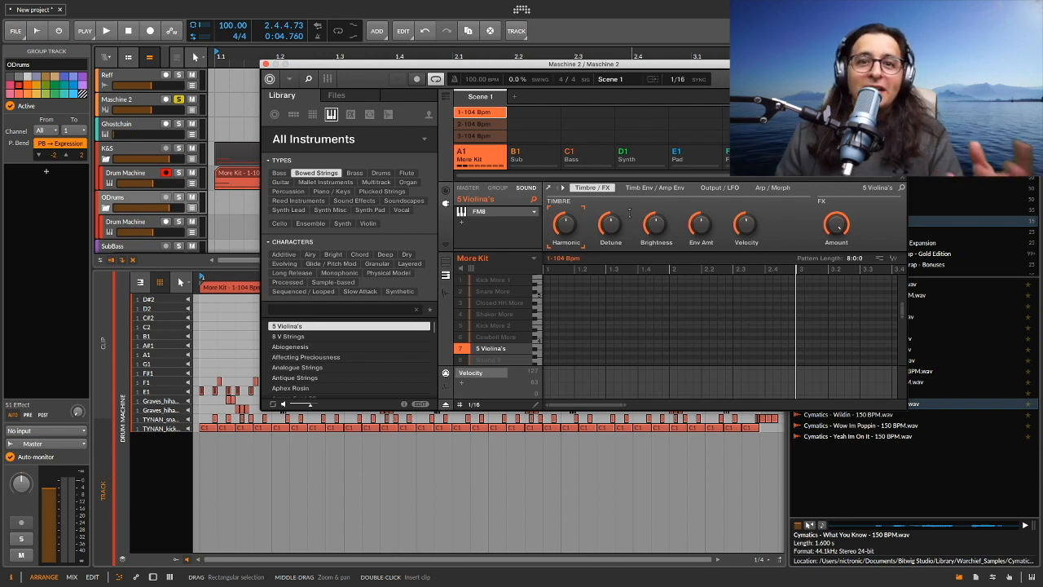
mouse_move(653, 221)
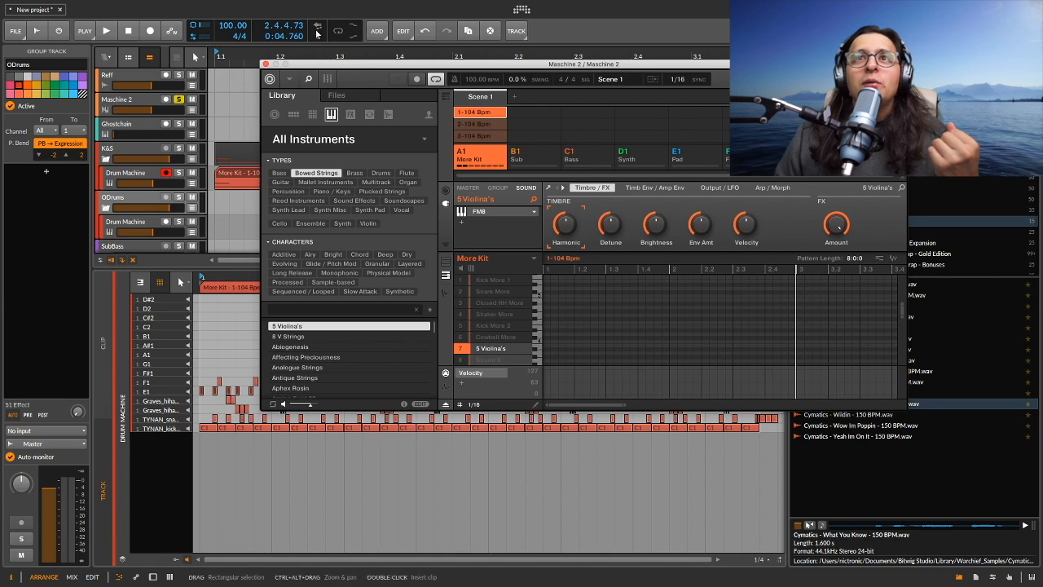
- Load Kompany - Bass Drop Loop - 150 BPM D.wav into sound slot 6 and show its waveform in the sample editor
left_click_drag(375, 63, 273, 47)
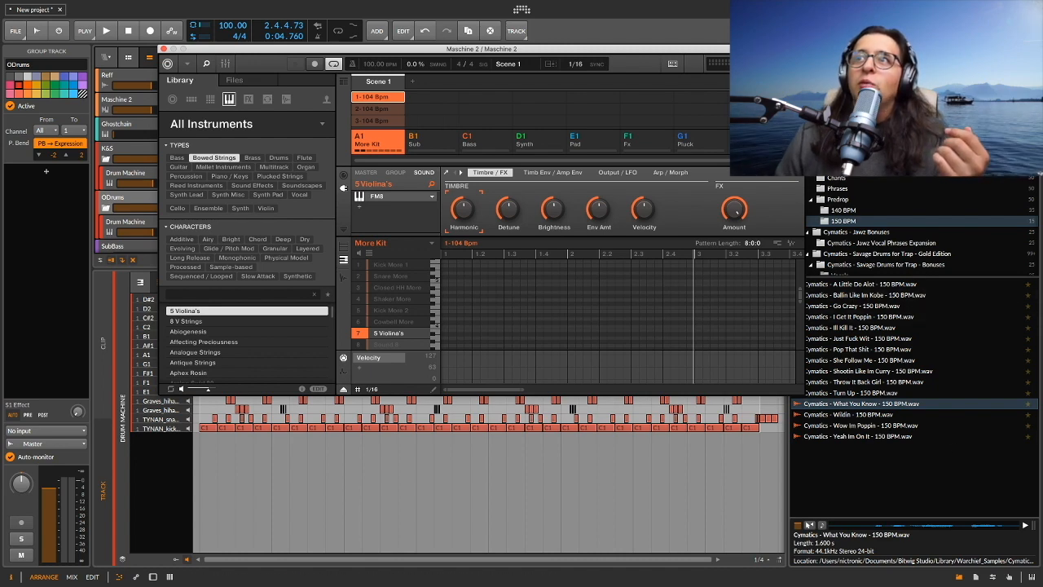
left_click_drag(489, 49, 398, 34)
left_click(854, 212)
left_click(864, 294)
left_click_drag(869, 297, 309, 311)
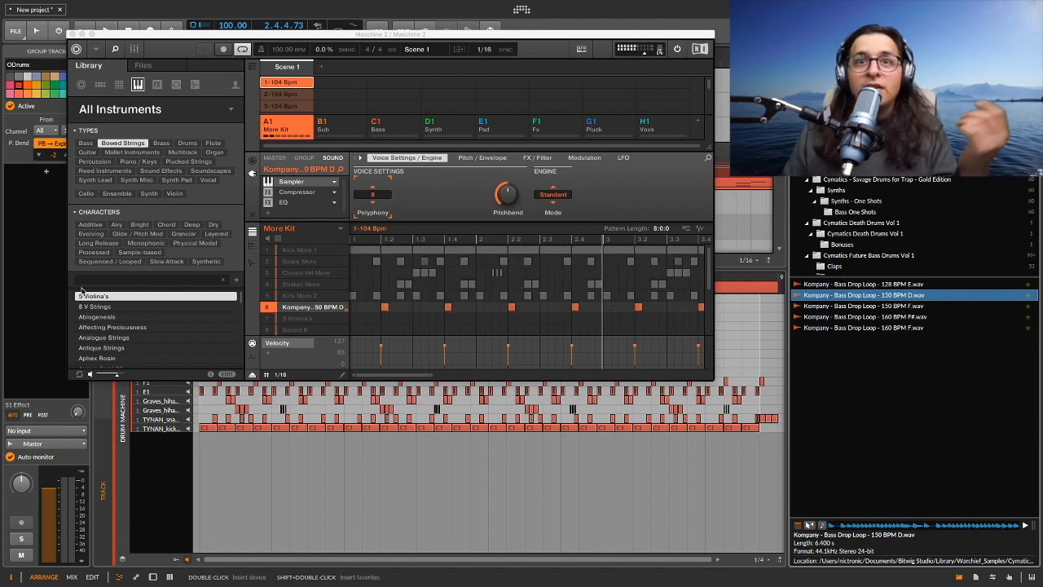
left_click(252, 264)
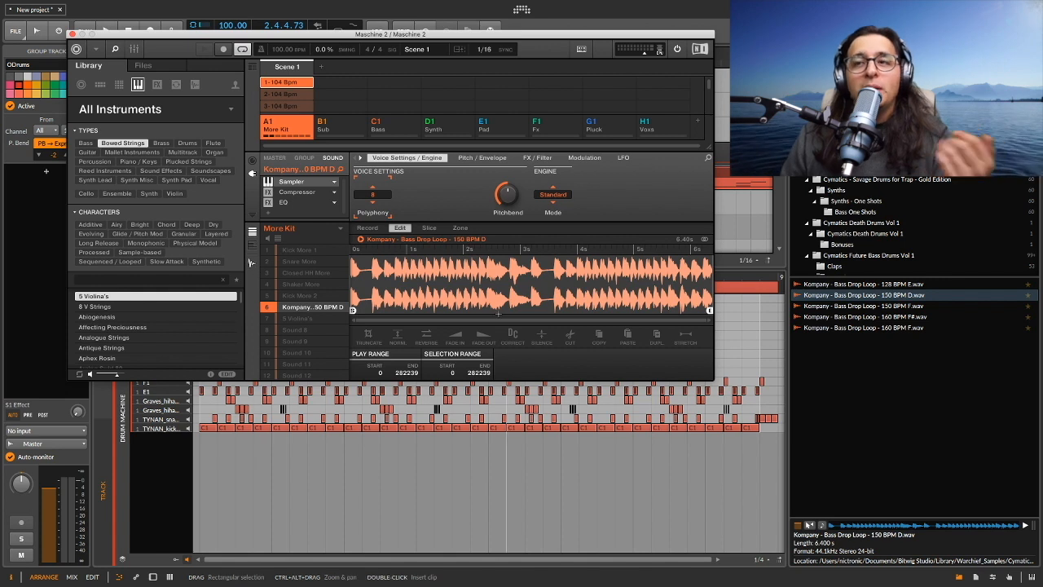
- Trim the bass drop loop in sound slot 6 to a play range starting at 16850 and ending at 123849
left_click_drag(709, 309, 368, 311)
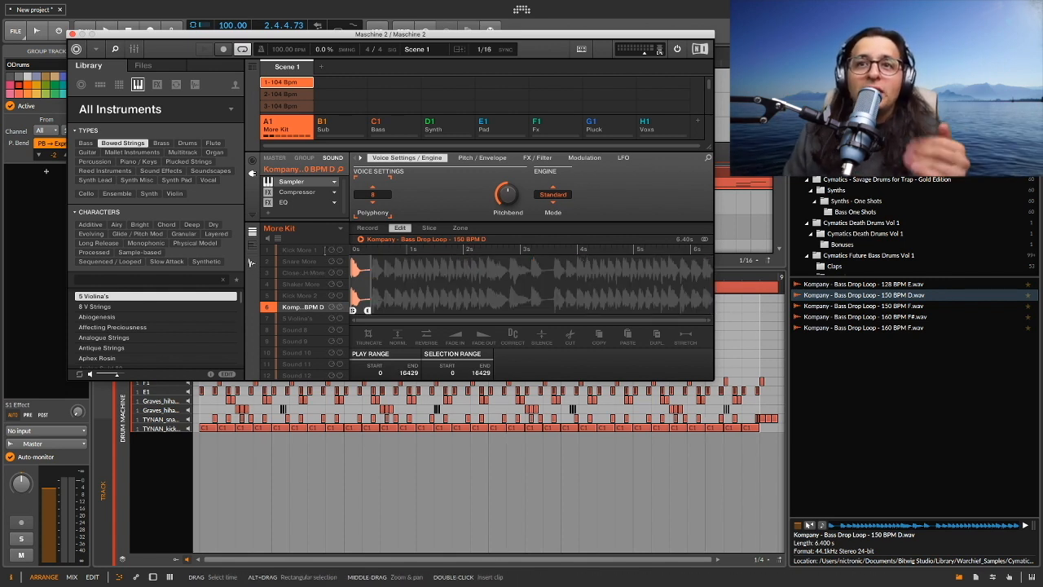
left_click_drag(368, 311, 505, 311)
left_click_drag(353, 310, 373, 310)
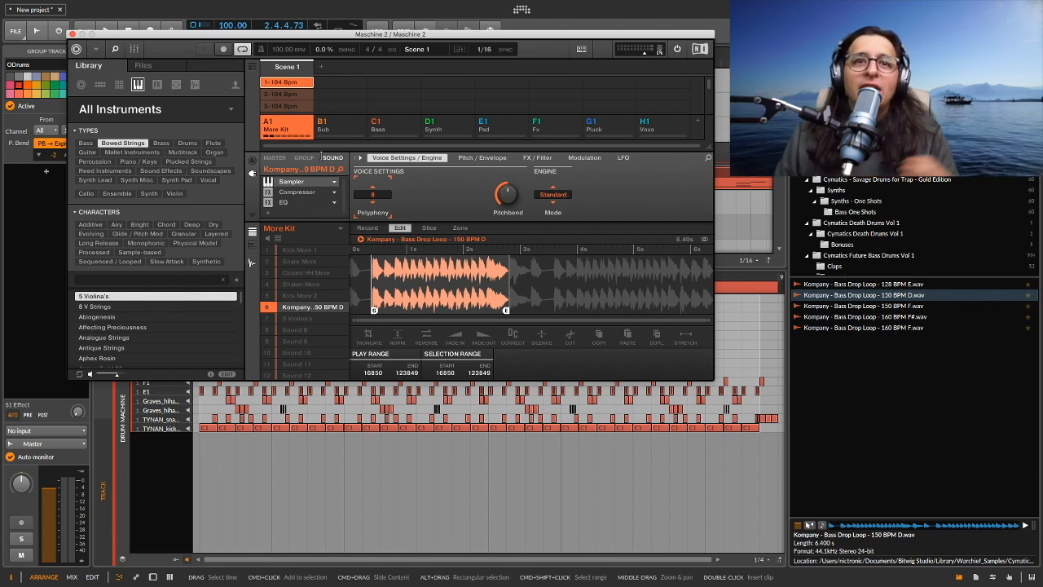
- Return from the sample editor to the pattern editor and move the Maschine 2 window clear of the track list
left_click_drag(390, 33, 722, 88)
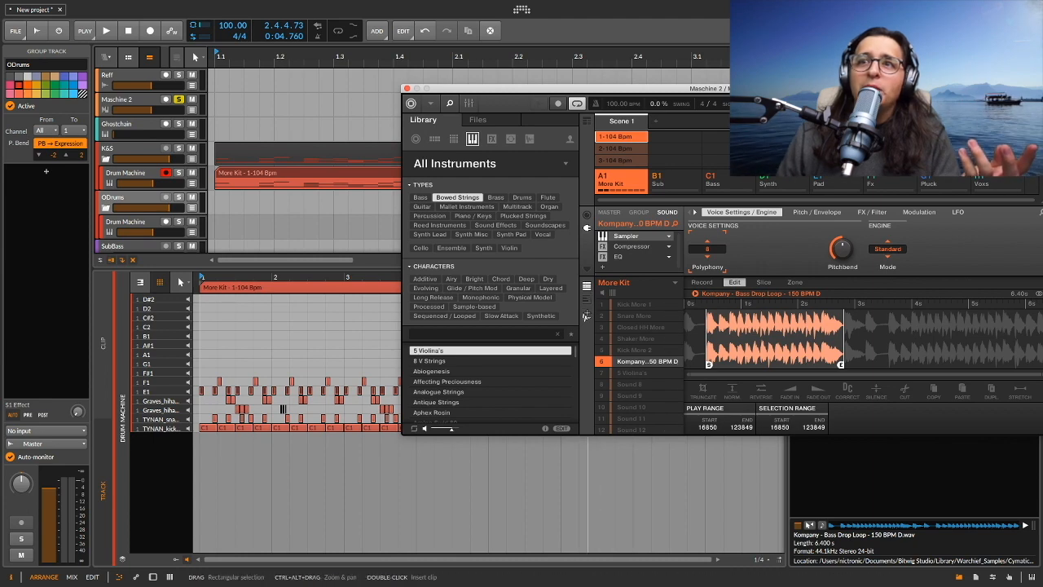
left_click(587, 287)
left_click_drag(832, 88, 740, 86)
- Add an audio track directly below the Synth group
scroll(290, 171, "down", 5)
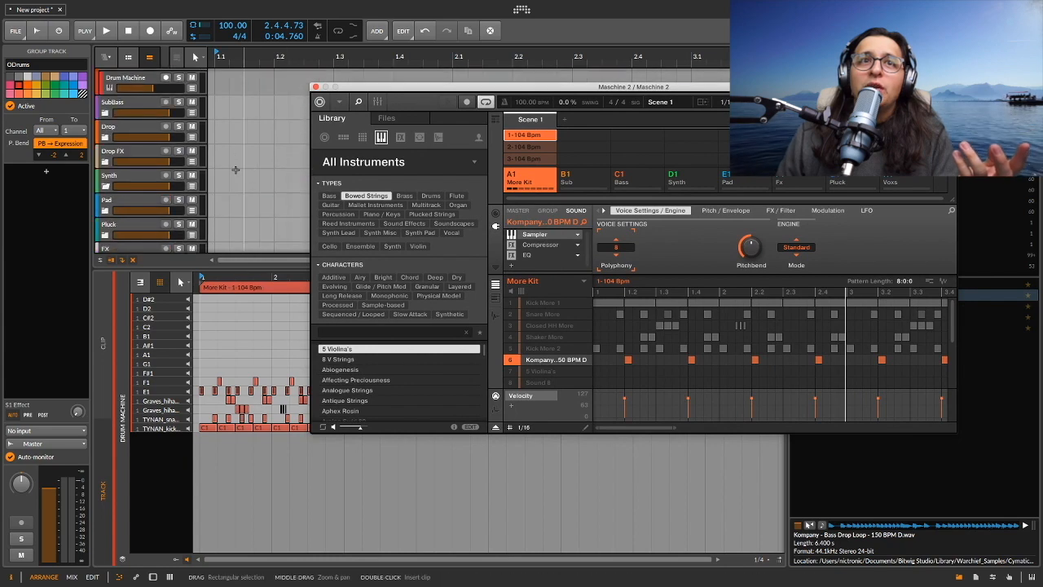
left_click(106, 189)
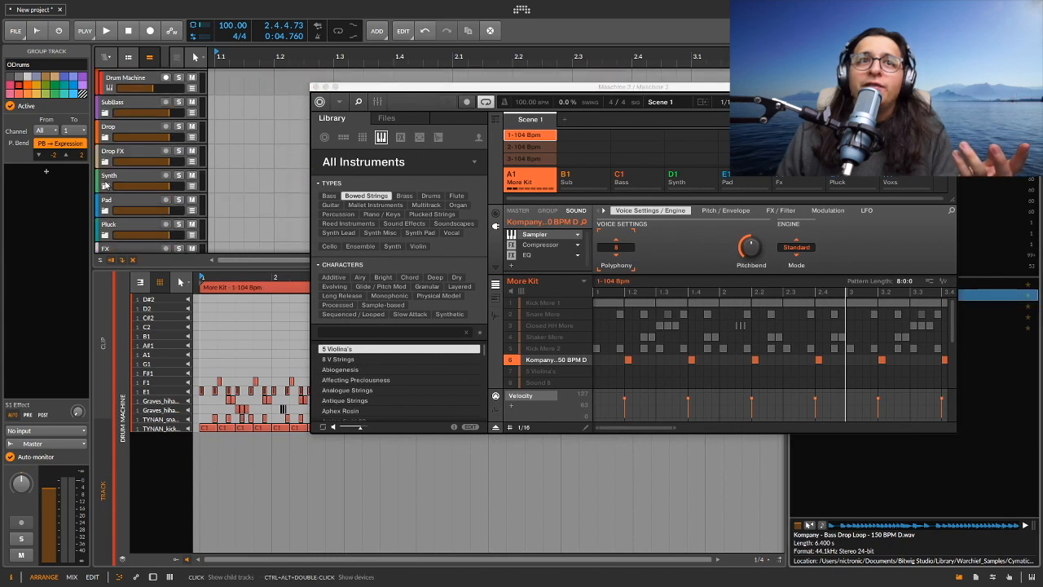
left_click(111, 180)
right_click(111, 180)
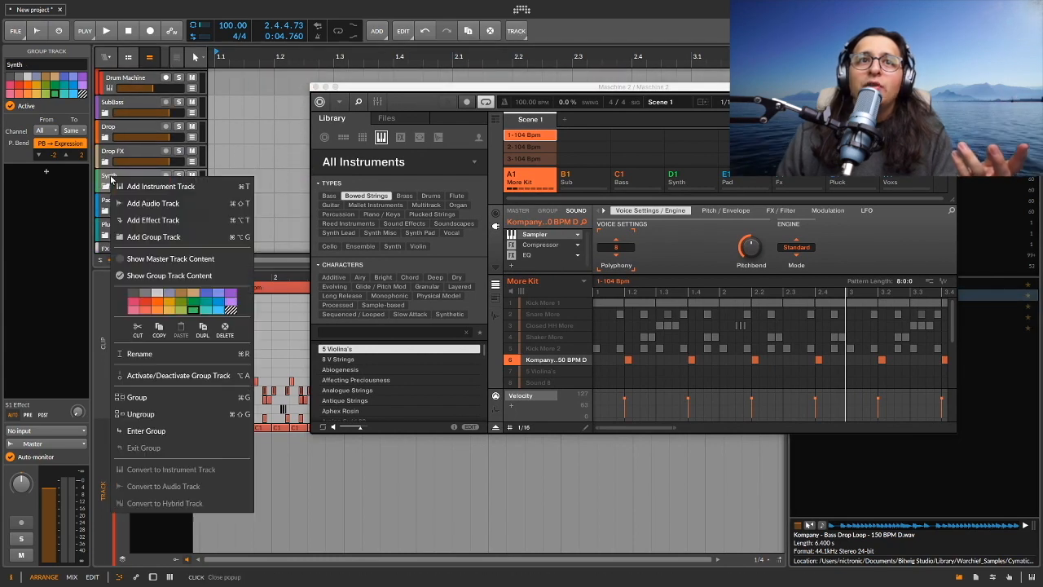
left_click(143, 206)
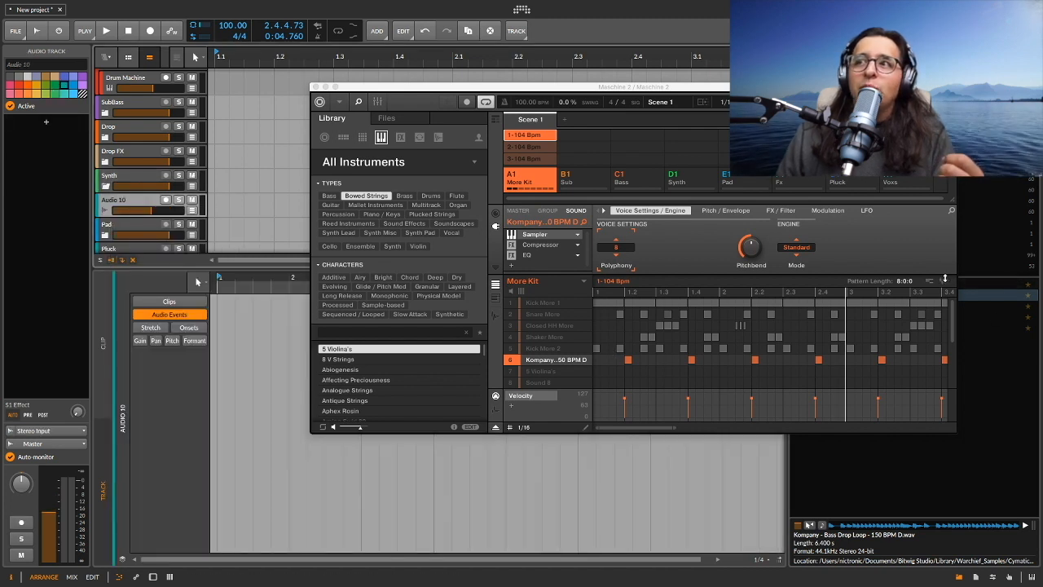
- Place the More Kit 1-104 Bpm pattern as audio at the start of the new audio track and close the Maschine 2 window
left_click_drag(944, 281, 221, 207)
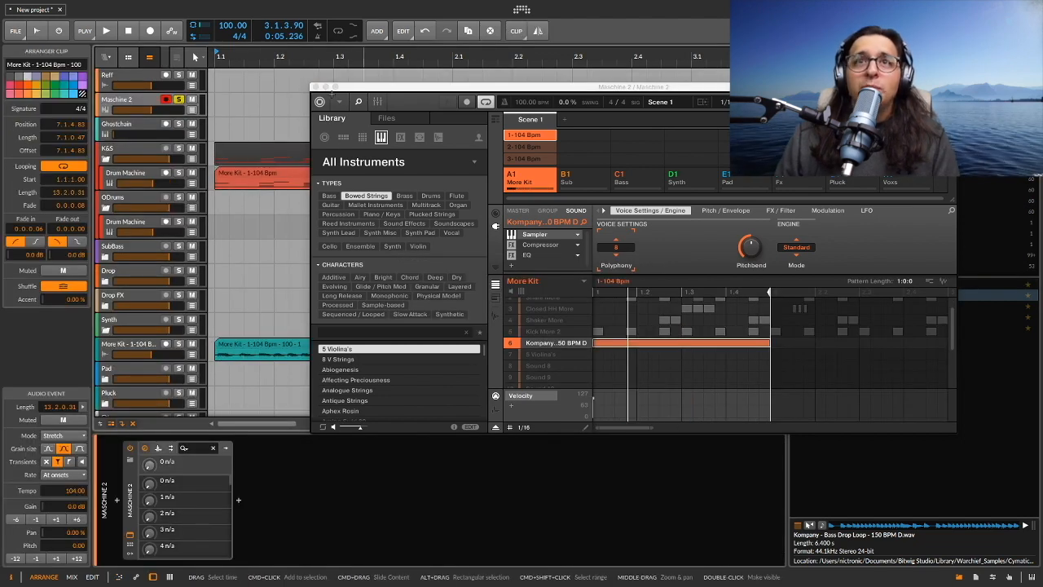
left_click(316, 86)
- Play the arrangement from the beginning and switch the solo from Maschine 2 to the More Kit audio track
left_click(217, 356)
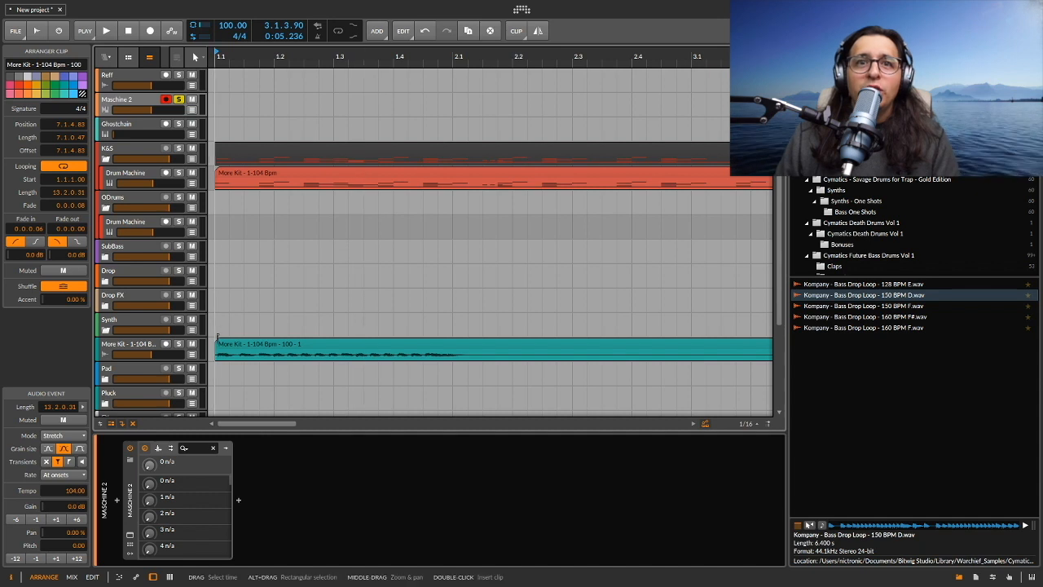
left_click(212, 340)
key("space")
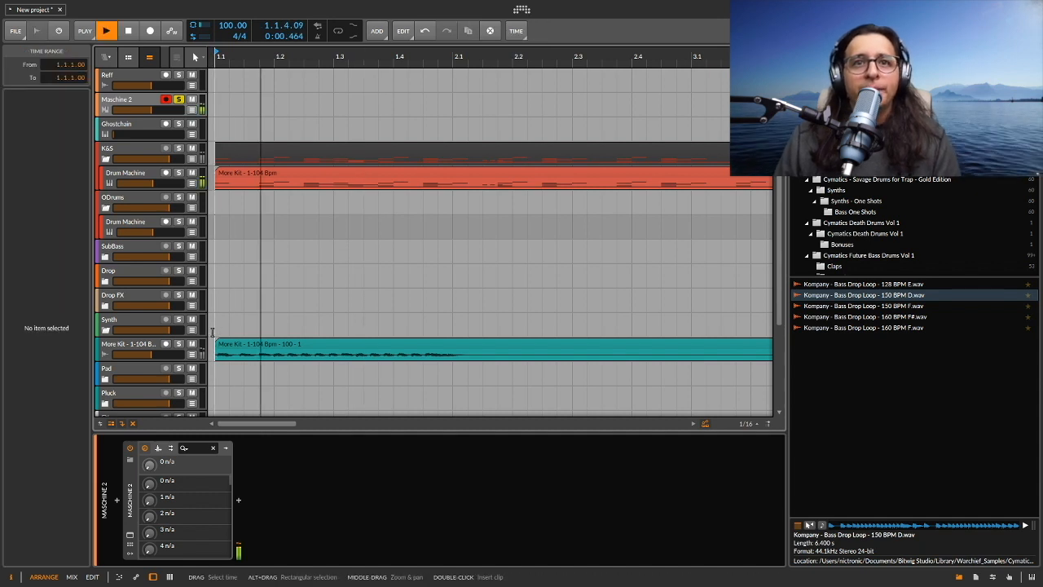
left_click(179, 344)
left_click(179, 98)
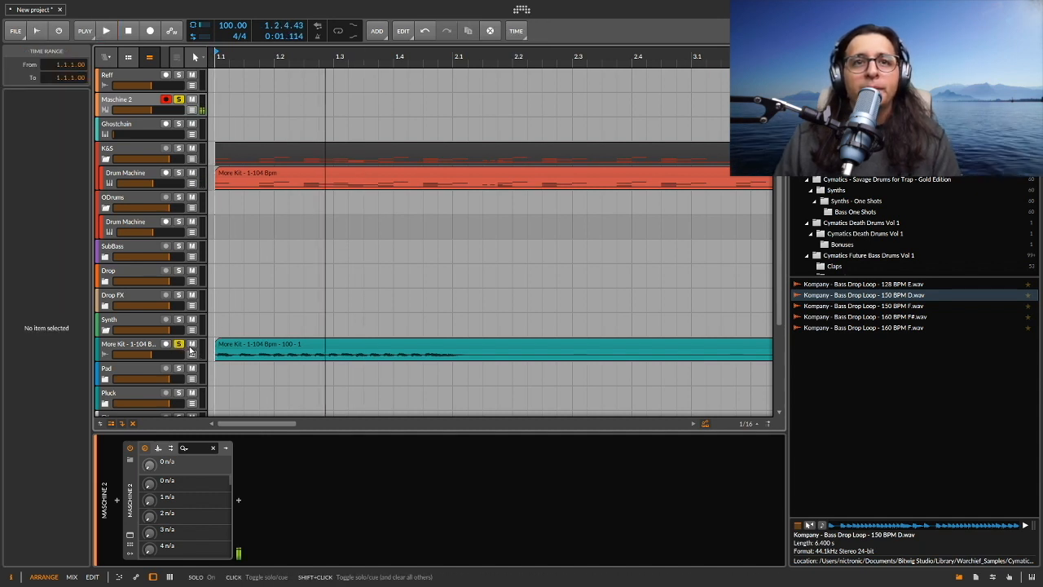